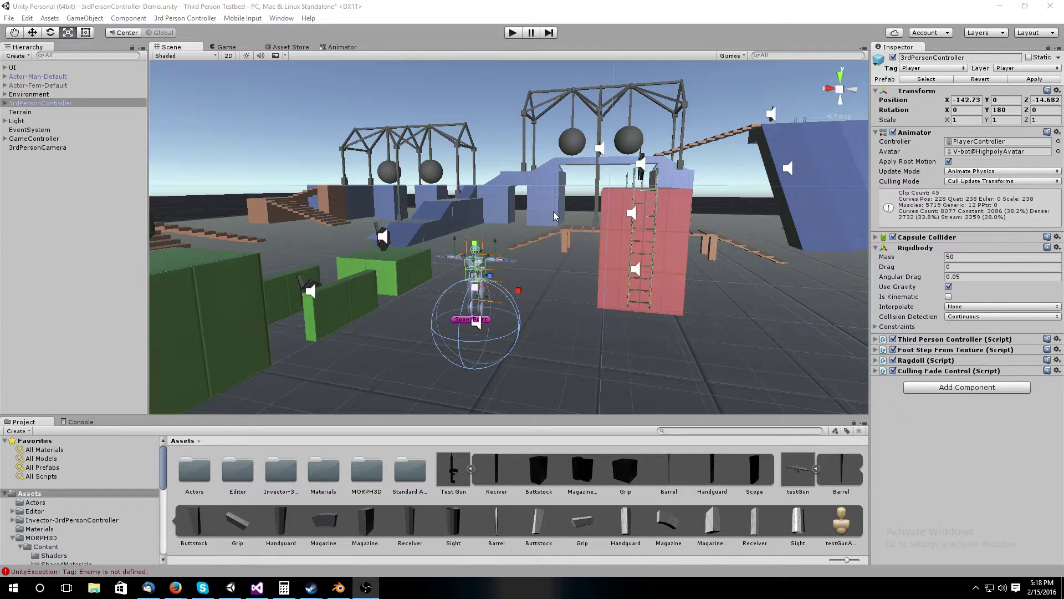
# Tilt and fly the editor camera through the level toward the sky
pyautogui.moveTo(563, 211); pyautogui.dragTo(616, 275, button='right')
pyautogui.moveTo(484, 192); pyautogui.dragTo(352, 179, button='right')
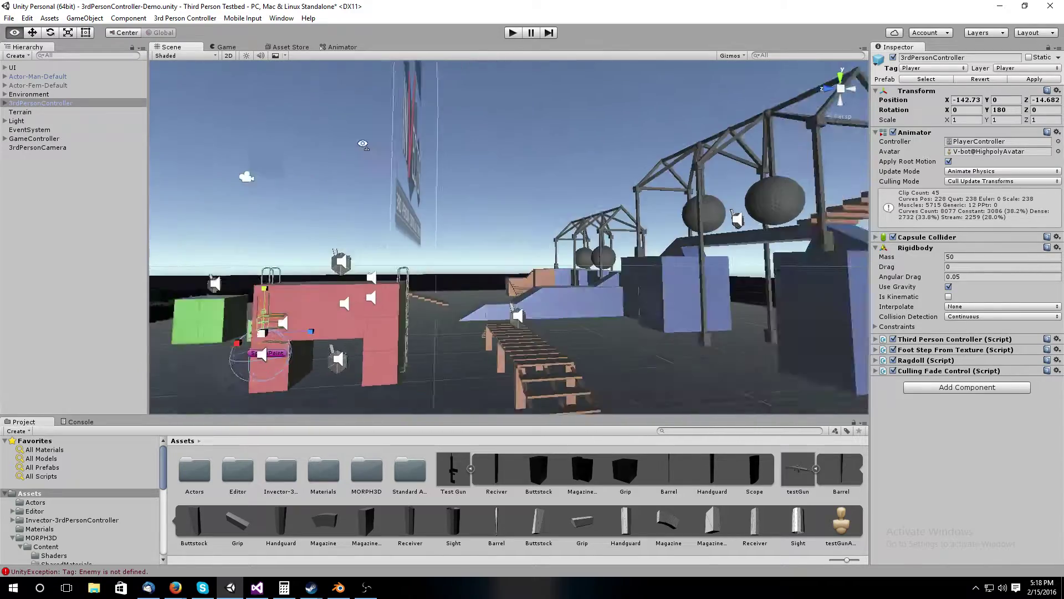
pyautogui.moveTo(352, 179)
pyautogui.mouseDown(button='right')
pyautogui.moveTo(330, 107)
pyautogui.moveTo(587, 152)
pyautogui.mouseUp(button='right')
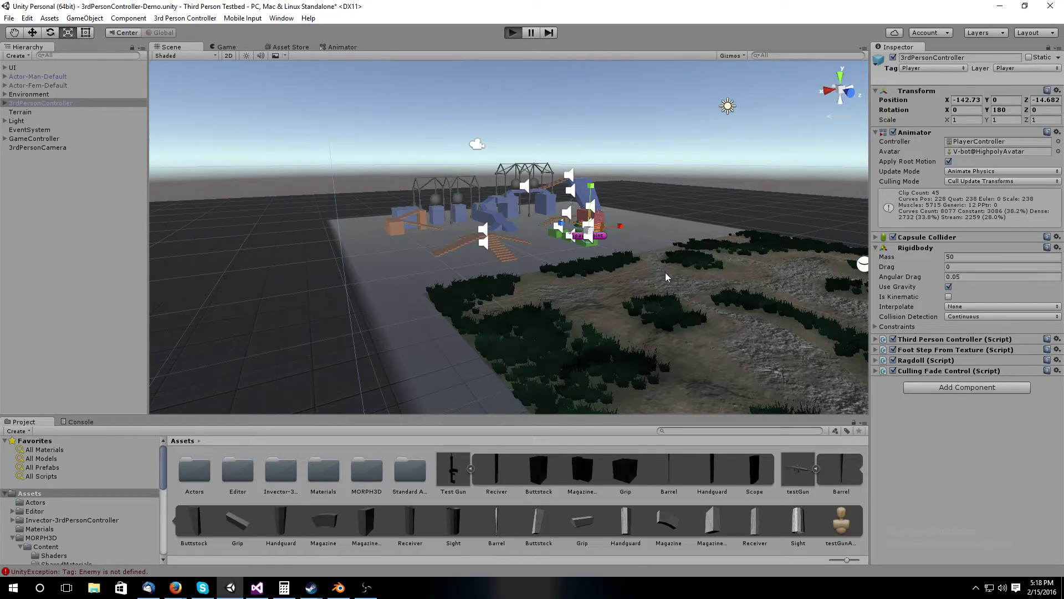
# In Play mode, walk the character to the ladder, climb it and turn around
pyautogui.hotkey('ctrl', 'p')
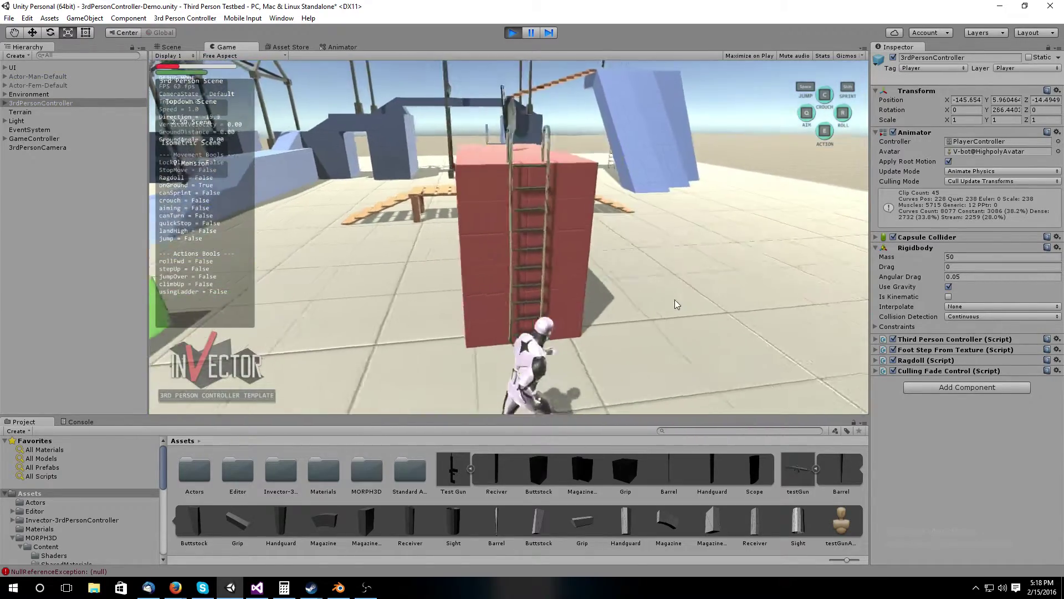
pyautogui.press('e')
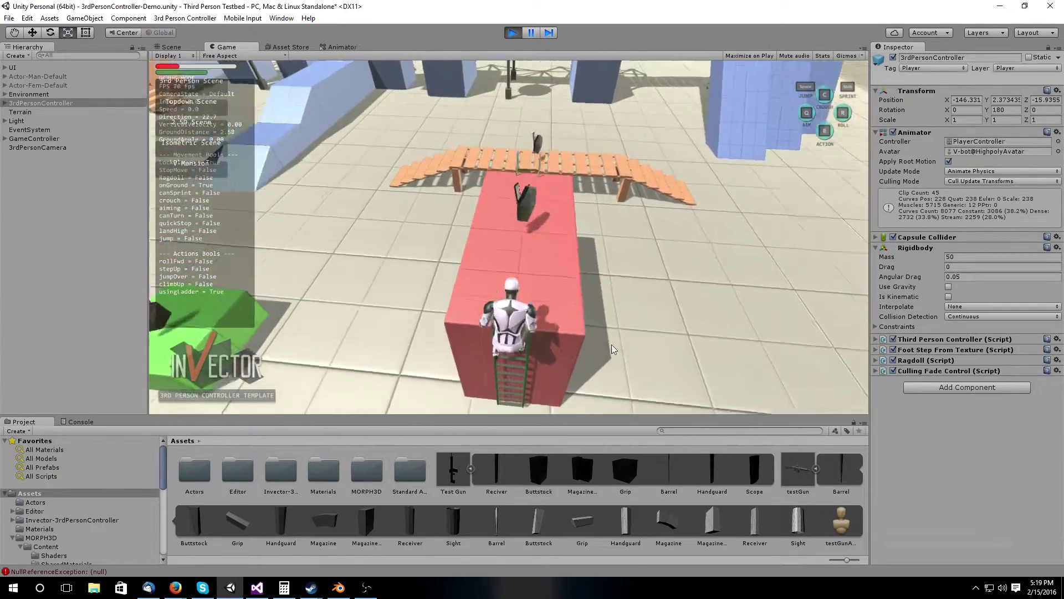
pyautogui.press('a')
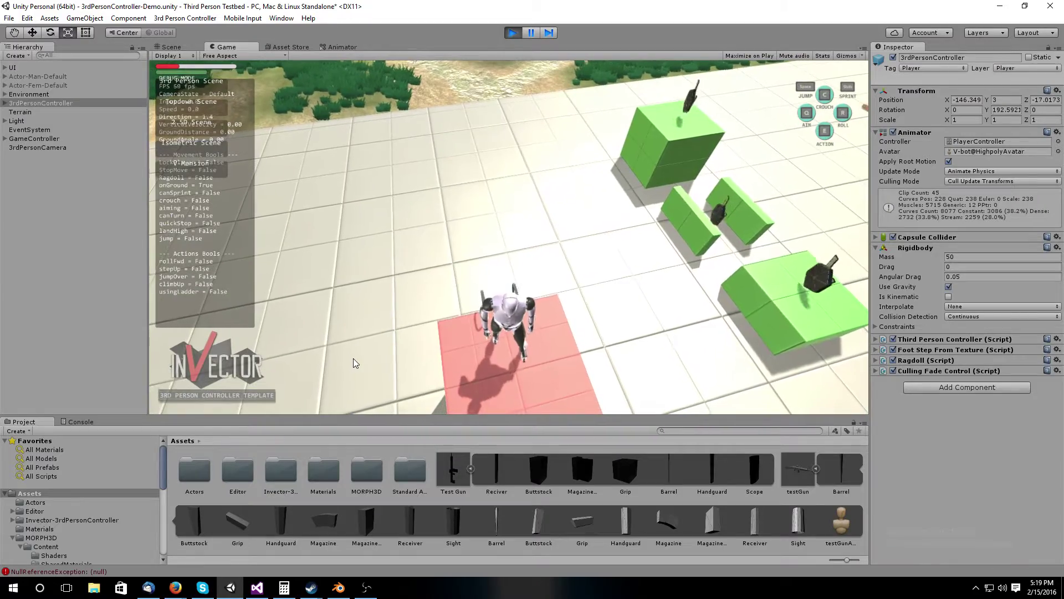
pyautogui.press('w')
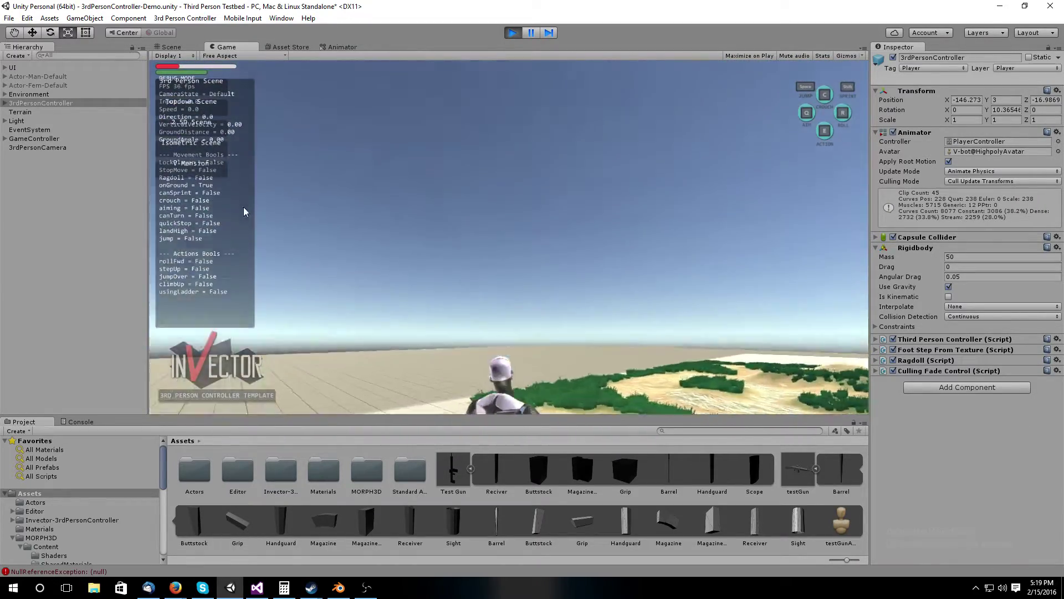
pyautogui.moveTo(243, 207); pyautogui.dragTo(337, 357, button='right')
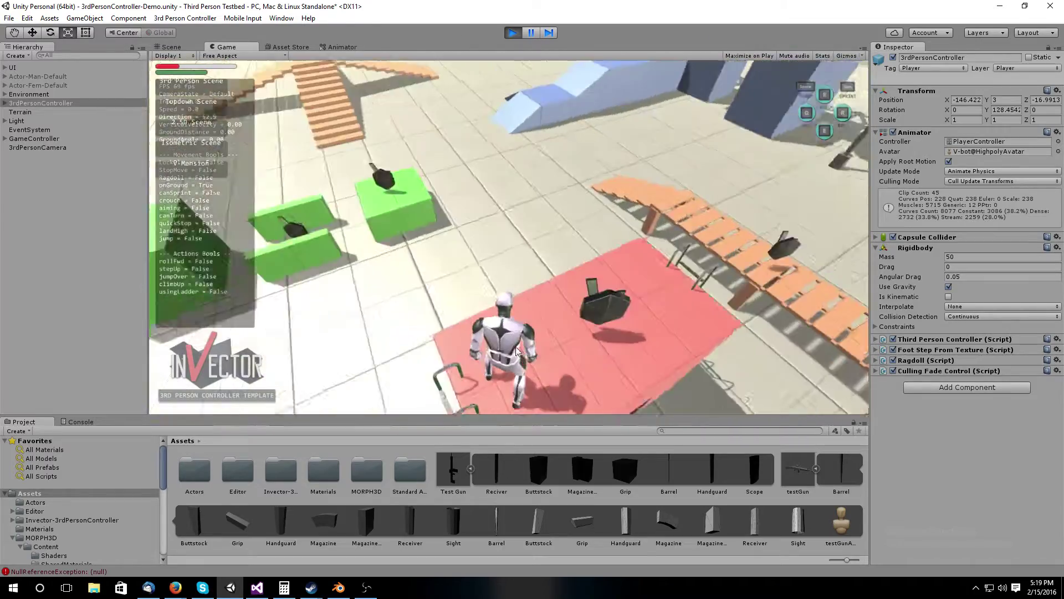
pyautogui.moveTo(336, 357); pyautogui.dragTo(502, 347, button='right')
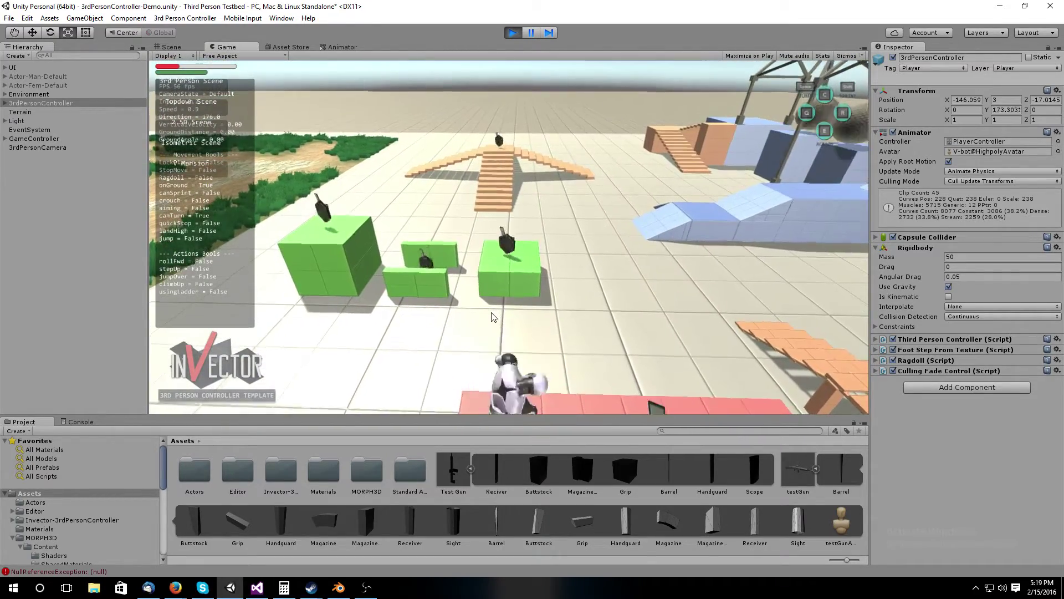
# Walk onto the pink platform, move backward down the ladder, then stop playing
pyautogui.press('w')
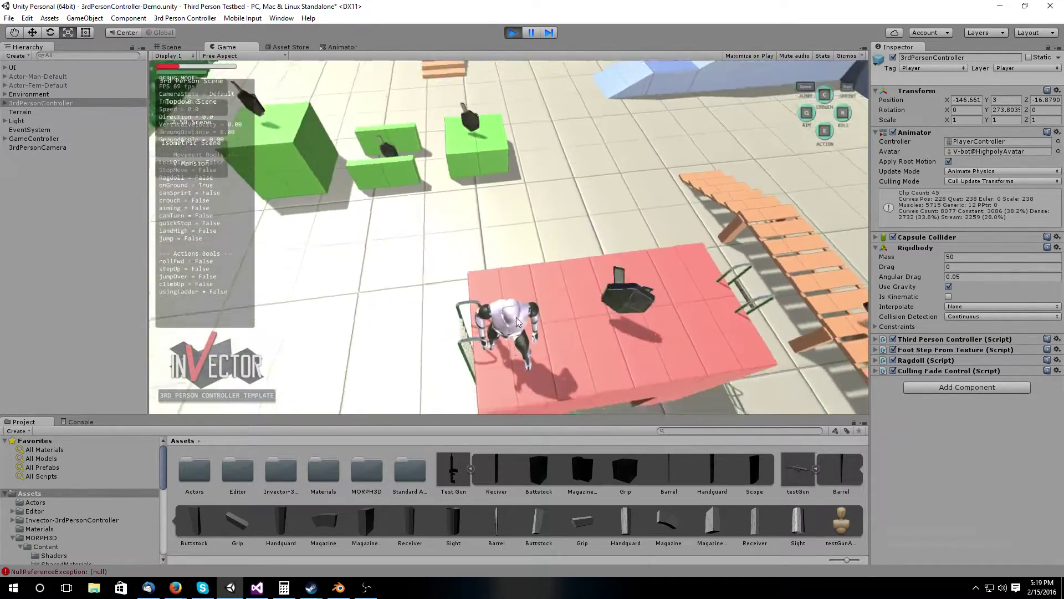
pyautogui.moveTo(515, 274)
pyautogui.mouseDown(button='right')
pyautogui.moveTo(439, 349)
pyautogui.moveTo(655, 382)
pyautogui.mouseUp(button='right')
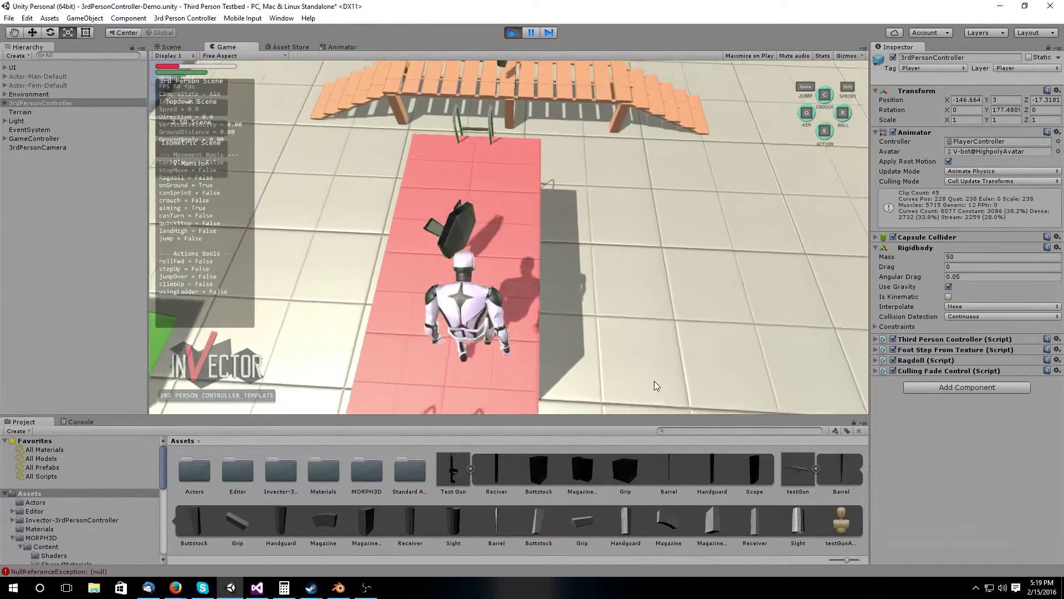
pyautogui.moveTo(655, 381)
pyautogui.mouseDown(button='right')
pyautogui.moveTo(346, 379)
pyautogui.moveTo(621, 344)
pyautogui.moveTo(588, 357)
pyautogui.mouseUp(button='right')
pyautogui.press('s')
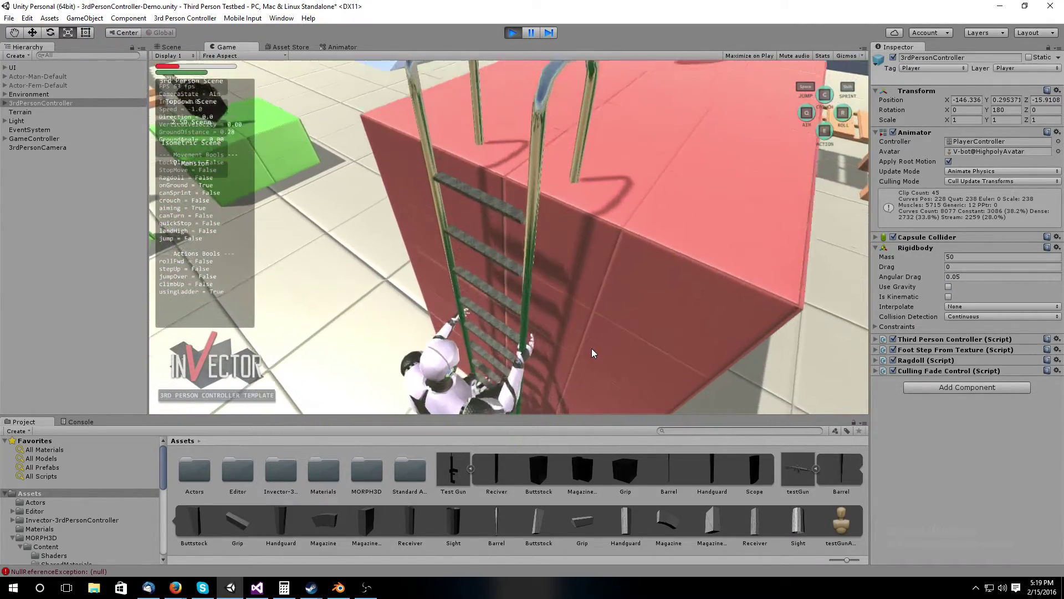
pyautogui.moveTo(595, 348)
pyautogui.mouseDown(button='right')
pyautogui.moveTo(505, 301)
pyautogui.moveTo(577, 279)
pyautogui.moveTo(559, 81)
pyautogui.mouseUp(button='right')
pyautogui.hotkey('ctrl', 'p')
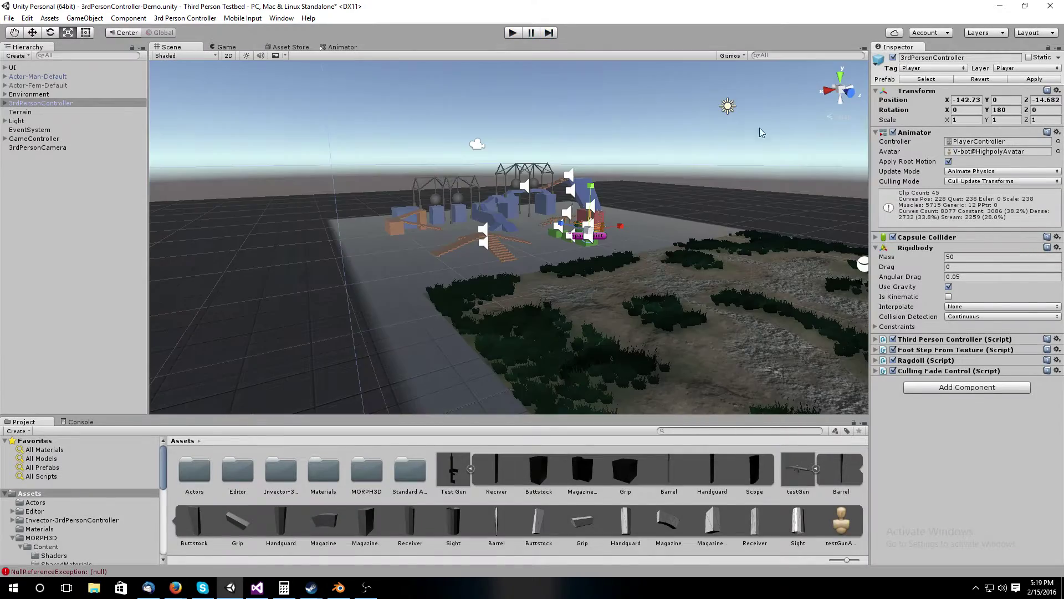
# Frame the character and orbit to a close front view looking down on her
pyautogui.press('f')
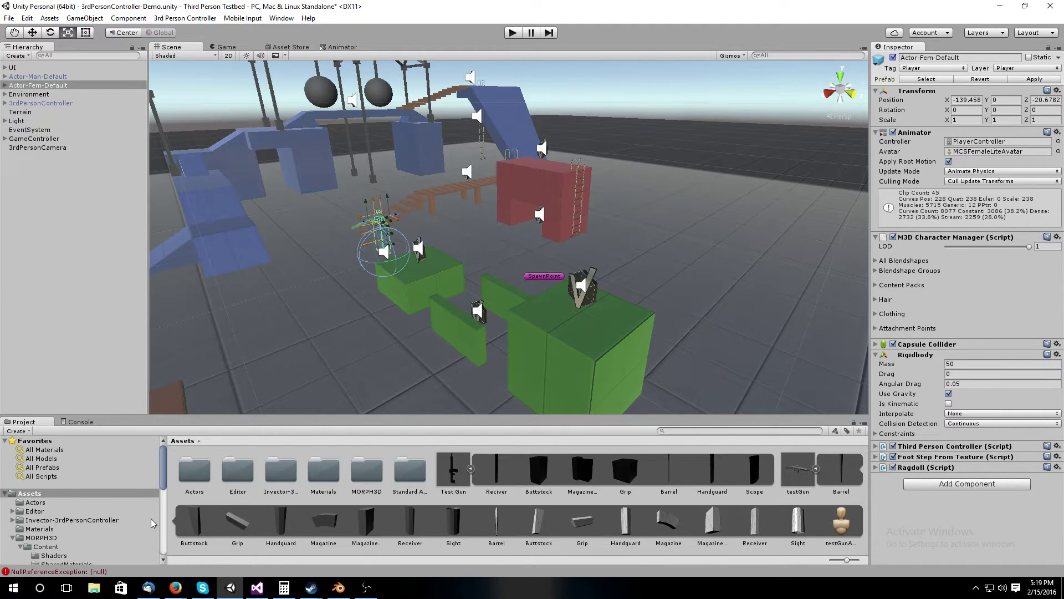
pyautogui.moveTo(537, 219)
pyautogui.mouseDown(button='right')
pyautogui.moveTo(516, 244)
pyautogui.moveTo(537, 218)
pyautogui.mouseUp(button='right')
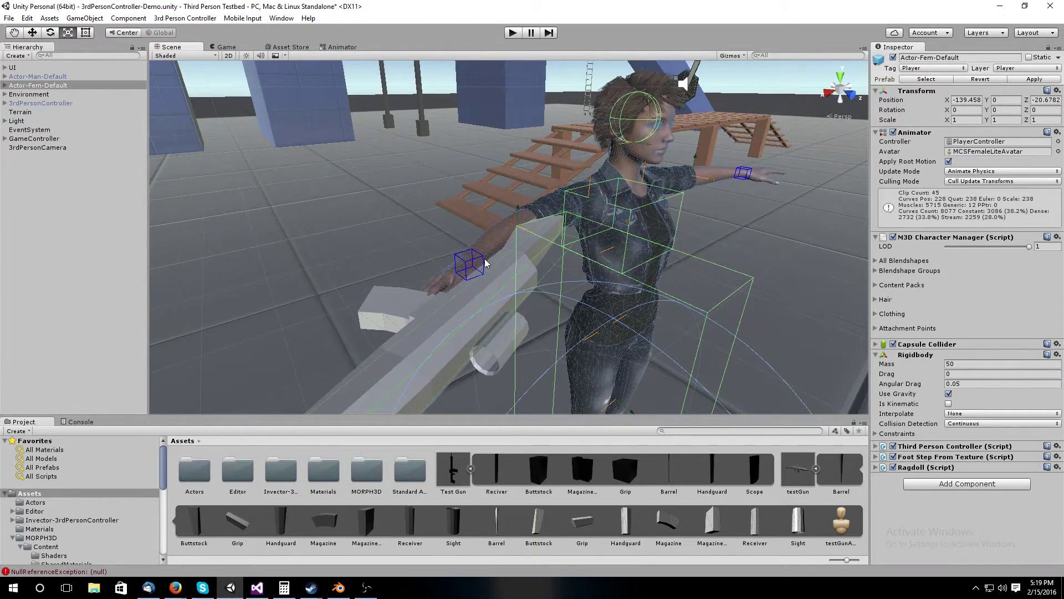
pyautogui.keyDown('alt'); pyautogui.moveTo(472, 285); pyautogui.dragTo(511, 293); pyautogui.keyUp('alt')
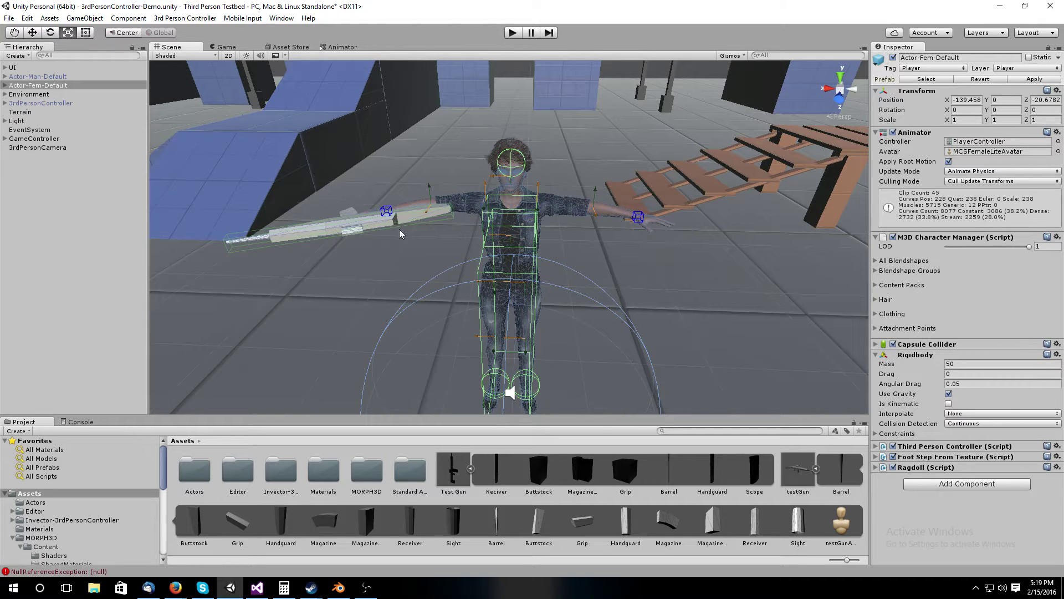
pyautogui.keyDown('alt'); pyautogui.moveTo(654, 315); pyautogui.dragTo(508, 89); pyautogui.keyUp('alt')
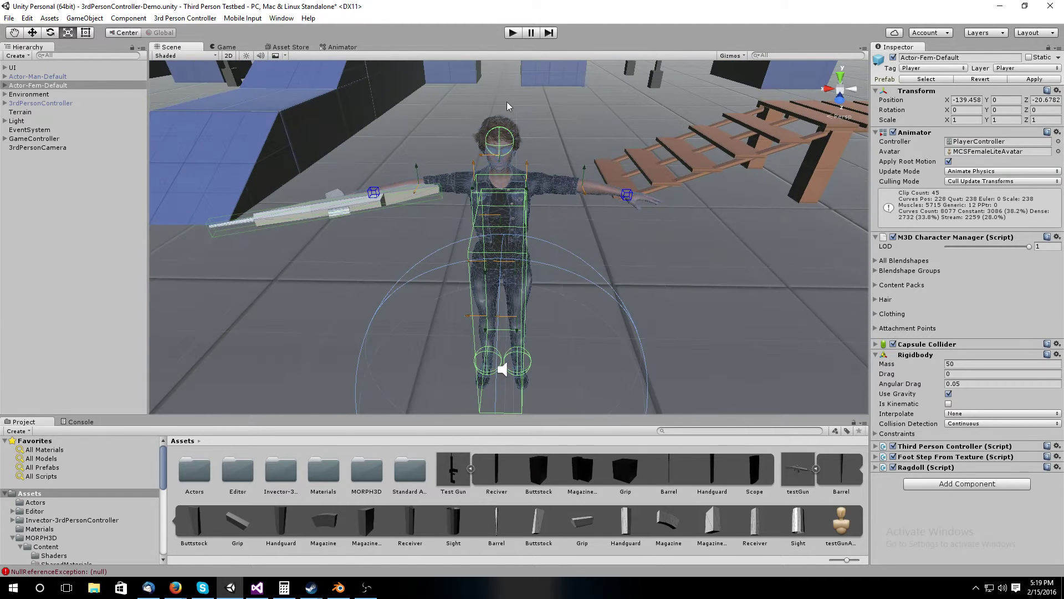
# Play the scene and walk, crouch and run the female character along the blue ramp and beam
pyautogui.click(513, 32)
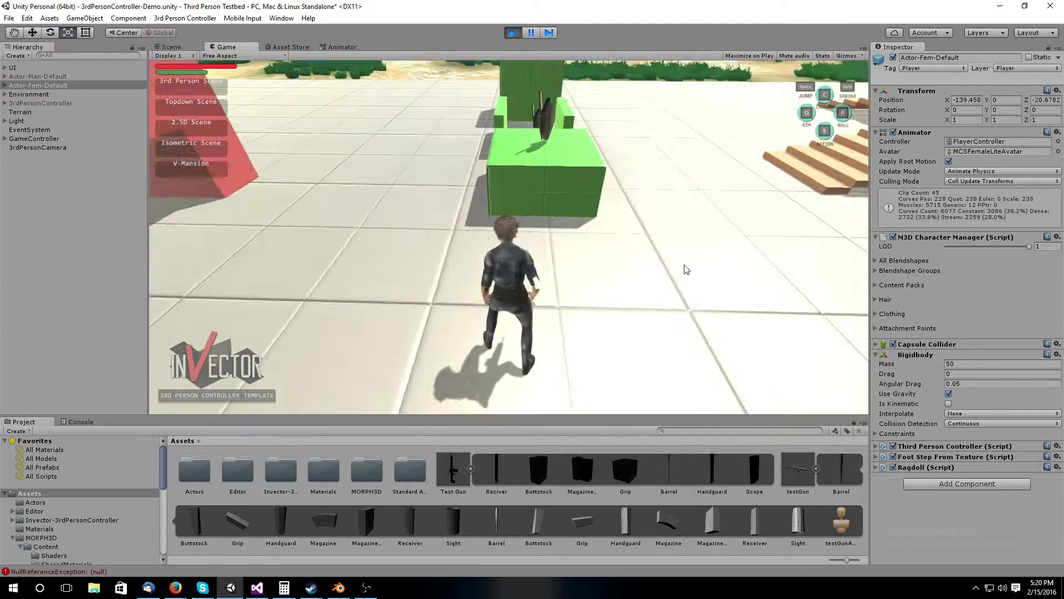
pyautogui.press('w')
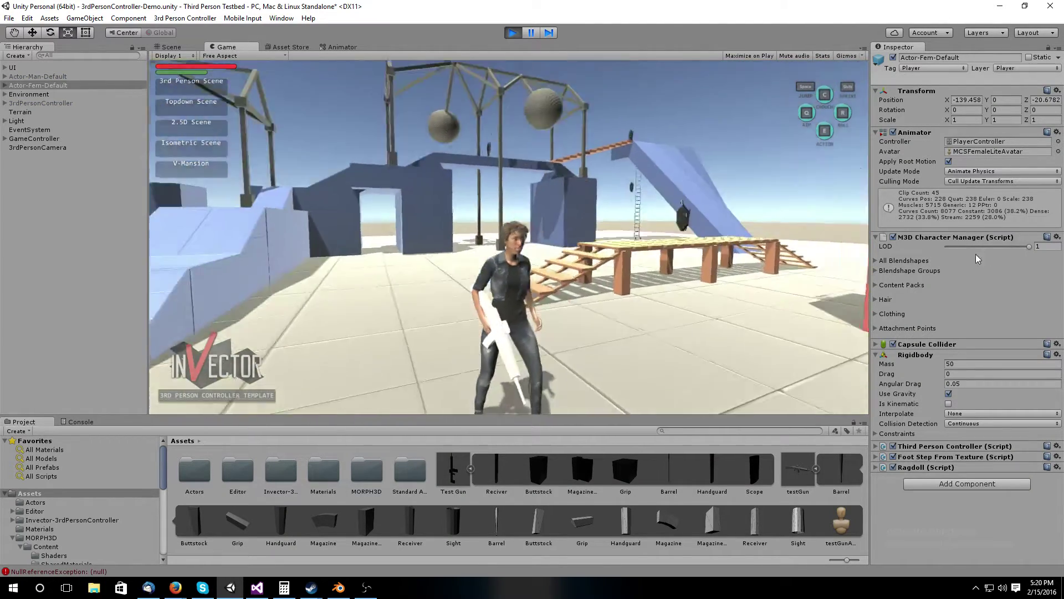
pyautogui.press('c')
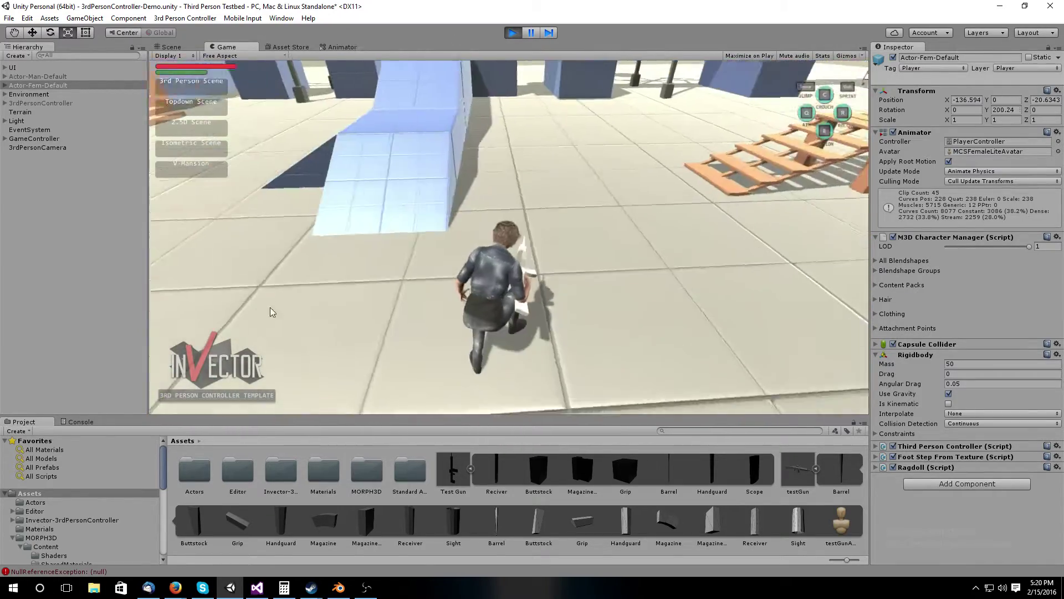
pyautogui.press('c')
pyautogui.press('w')
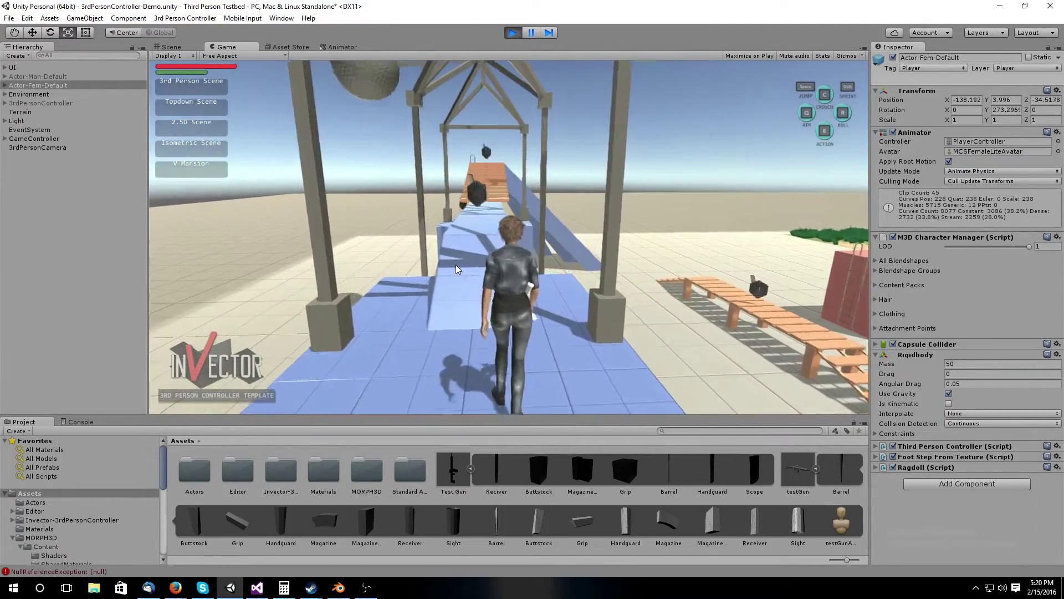
pyautogui.press('s')
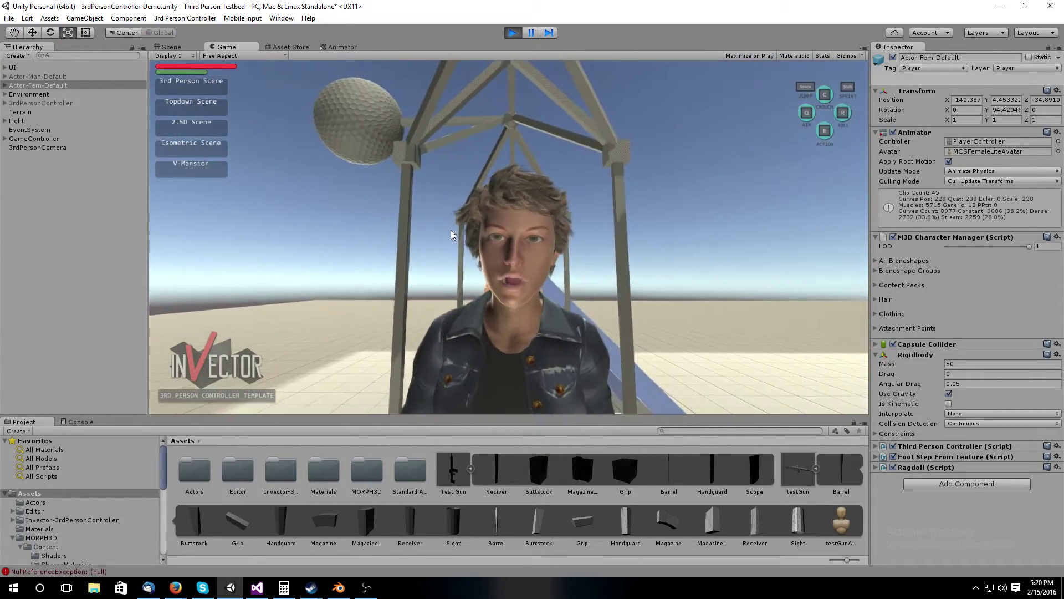
pyautogui.press('w')
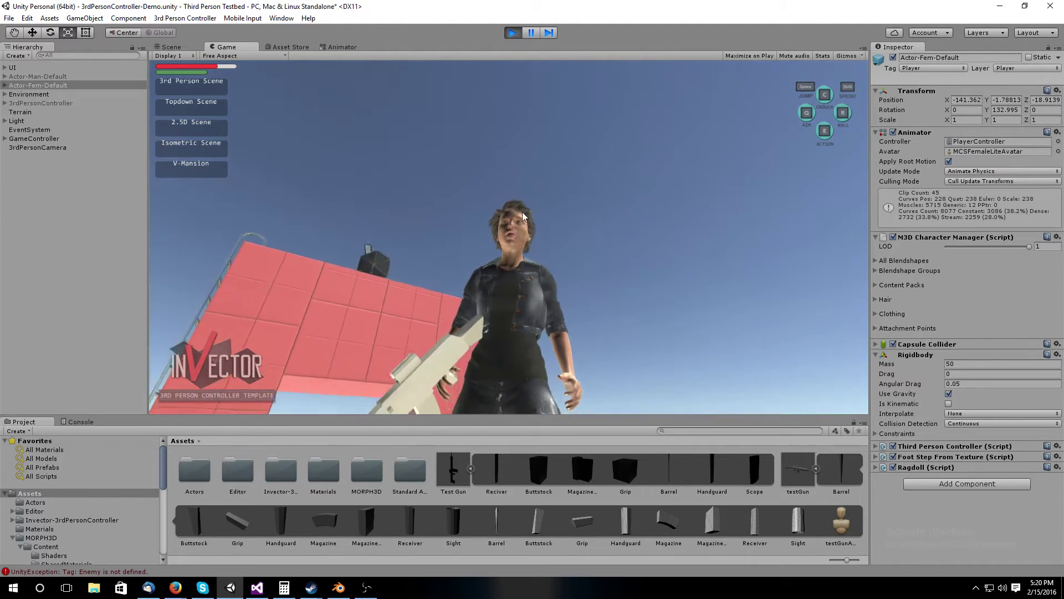
# Walk the recovered female character toward the red wall
pyautogui.press('w')
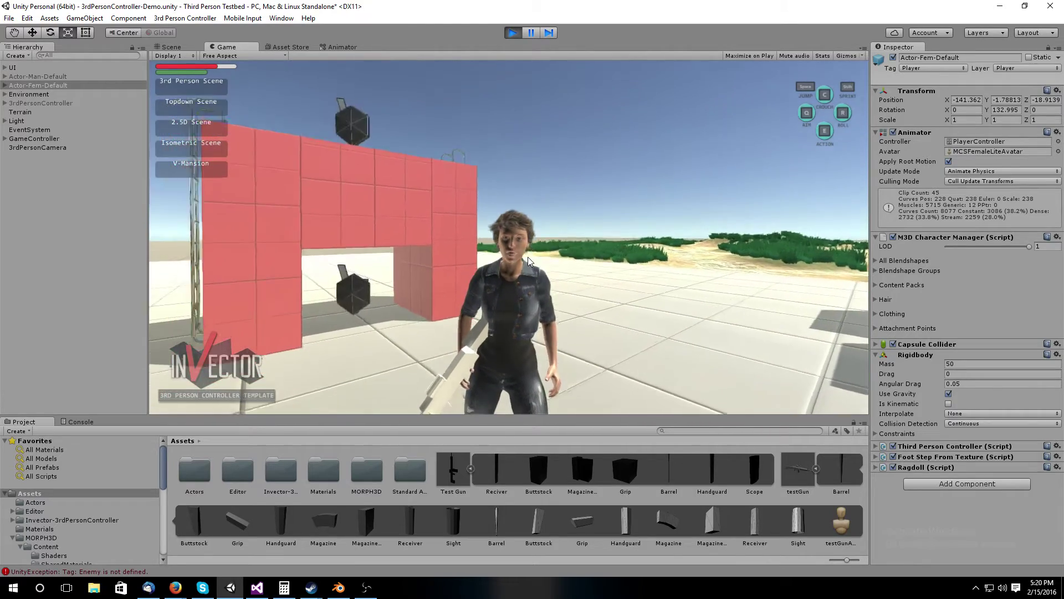